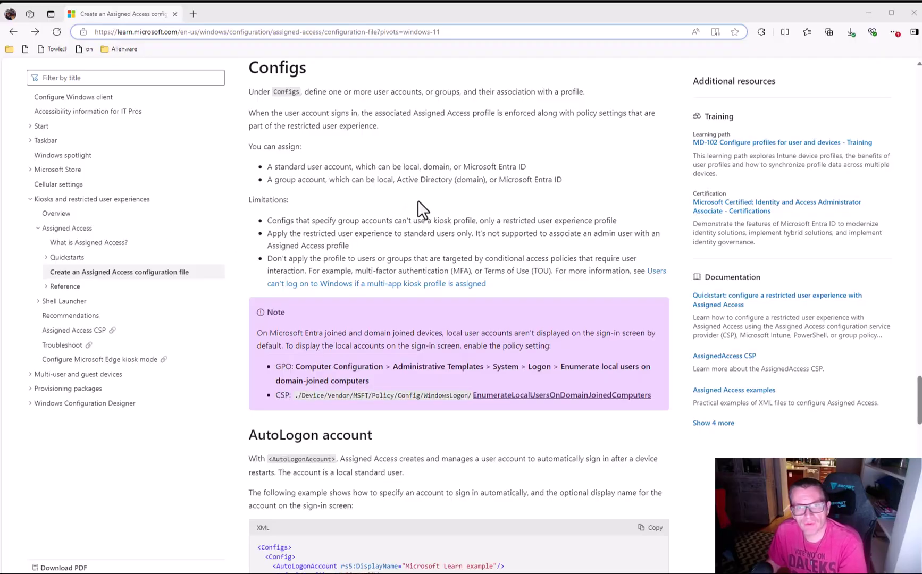
- Highlight the example custom Taskbar XML block, then expand Reference in the contents sidebar
scroll(418, 202, "down", 9)
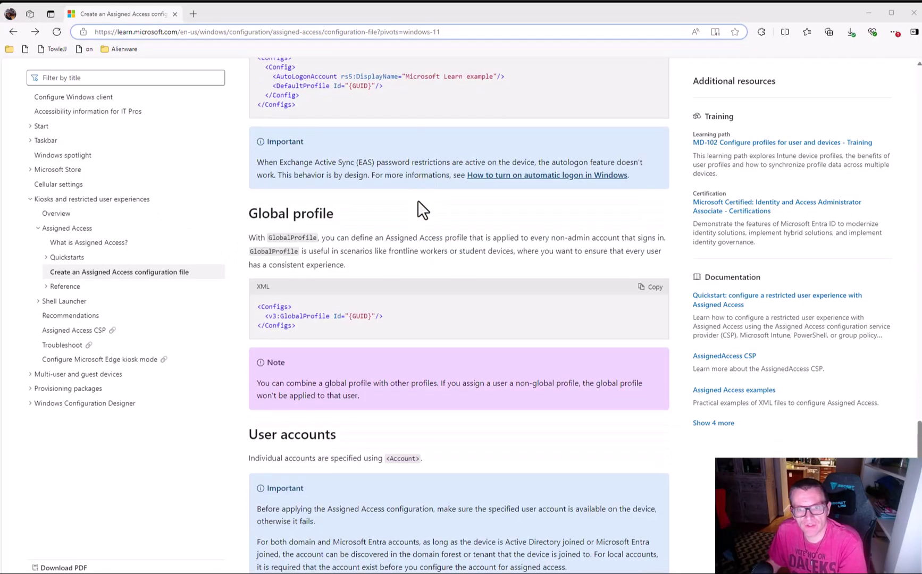
scroll(416, 200, "down", 5)
scroll(416, 201, "up", 11)
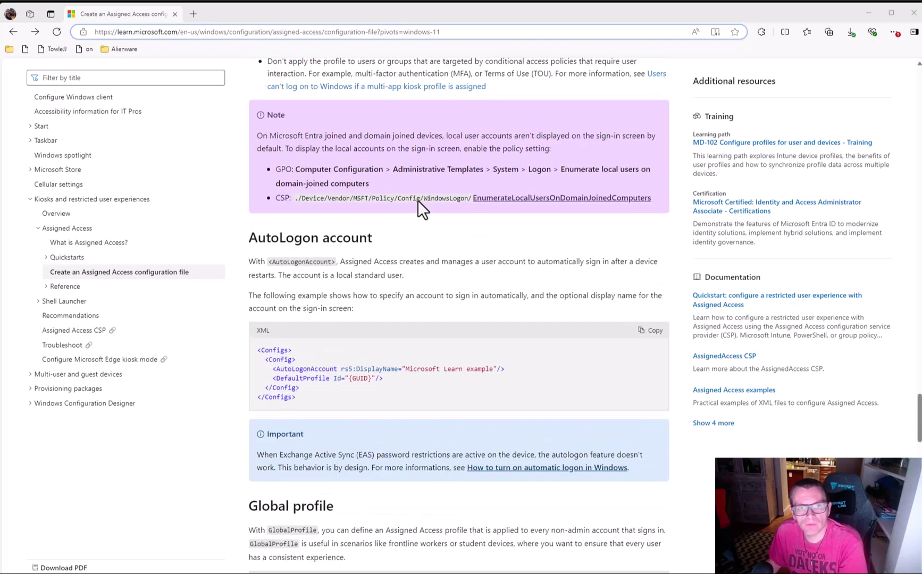
scroll(417, 201, "up", 8)
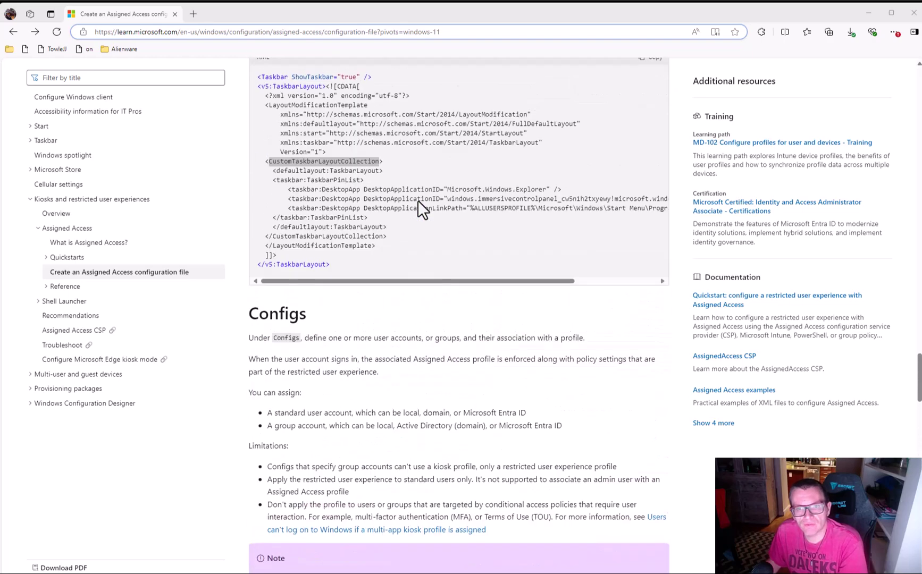
scroll(417, 200, "up", 10)
scroll(417, 201, "down", 4)
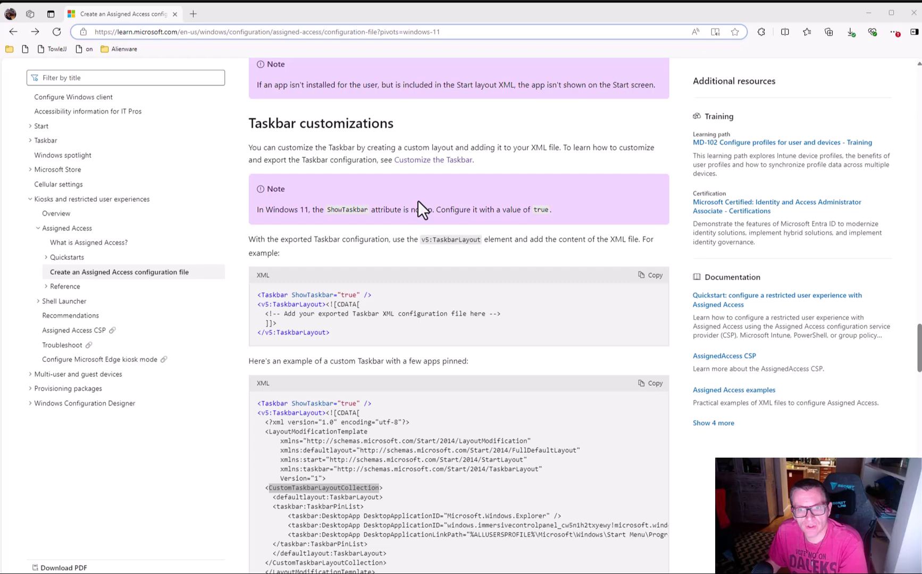
scroll(417, 200, "down", 2)
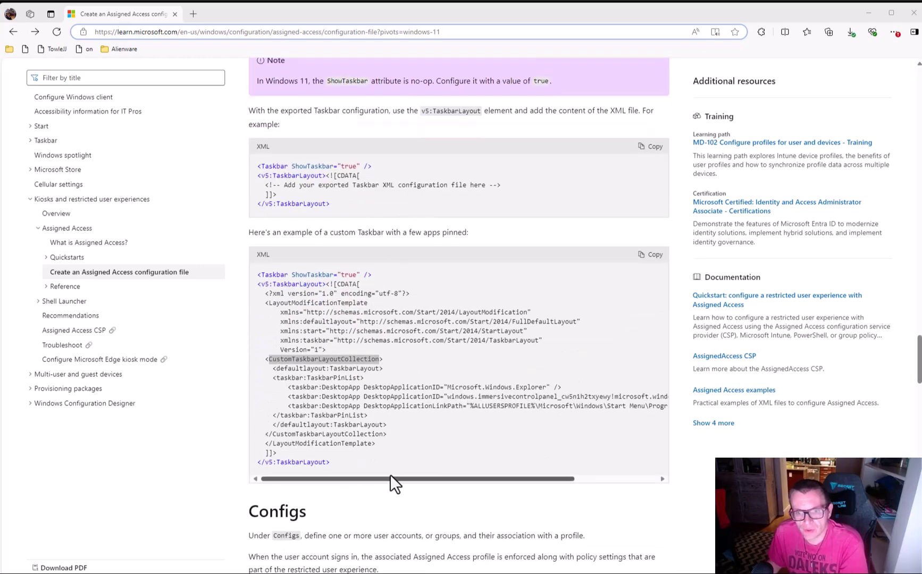
left_click_drag(386, 463, 252, 276)
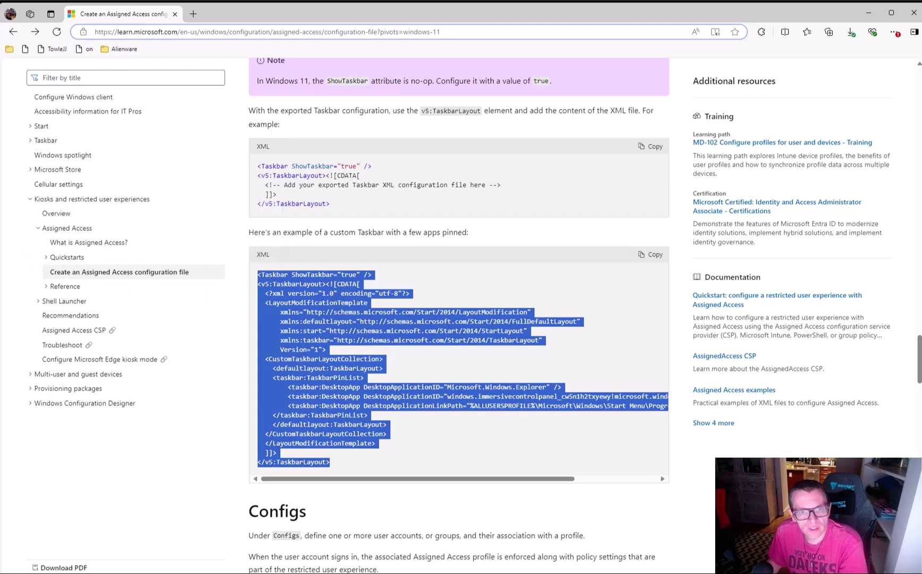
left_click(46, 288)
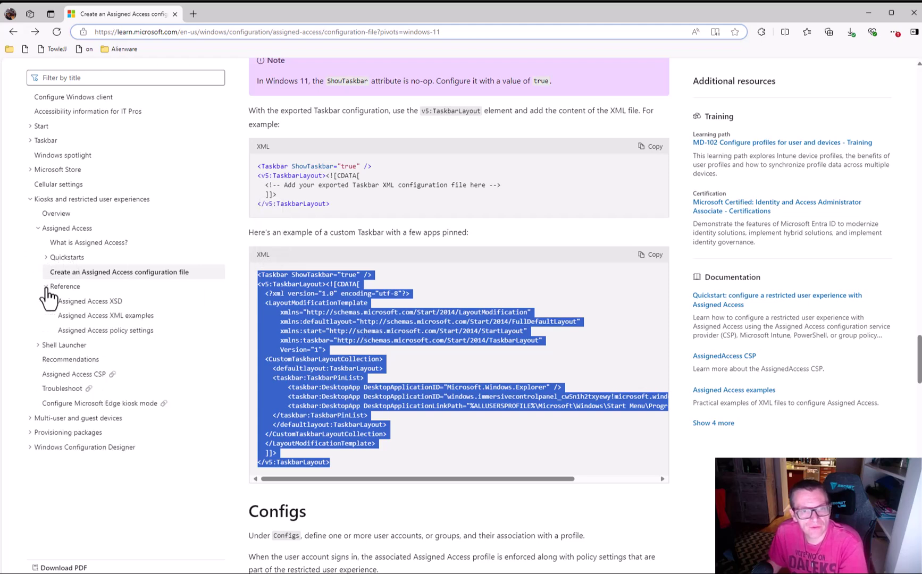
- Highlight the Taskbar element in the Assigned Access XSD, then open the Taskbar XML schema definition
left_click(114, 302)
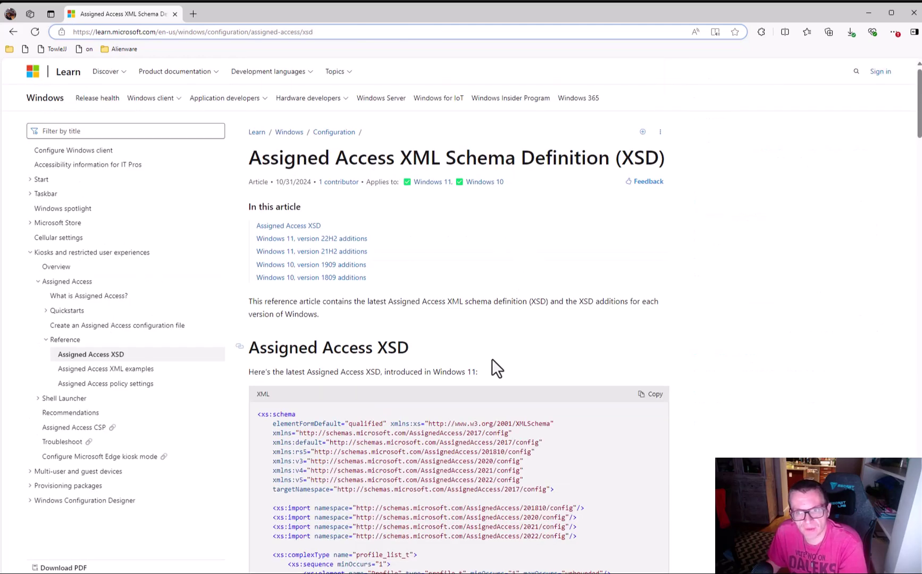
scroll(500, 314, "down", 5)
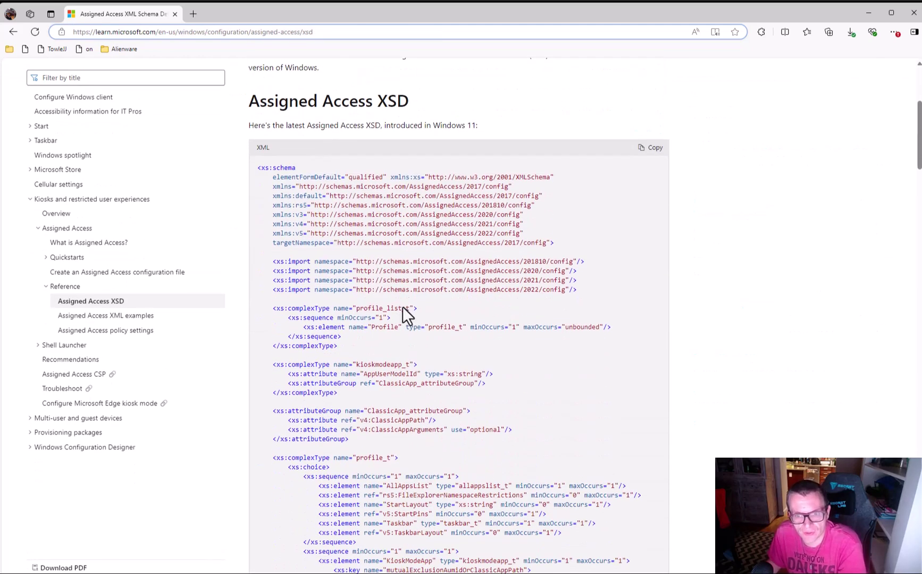
scroll(441, 309, "down", 3)
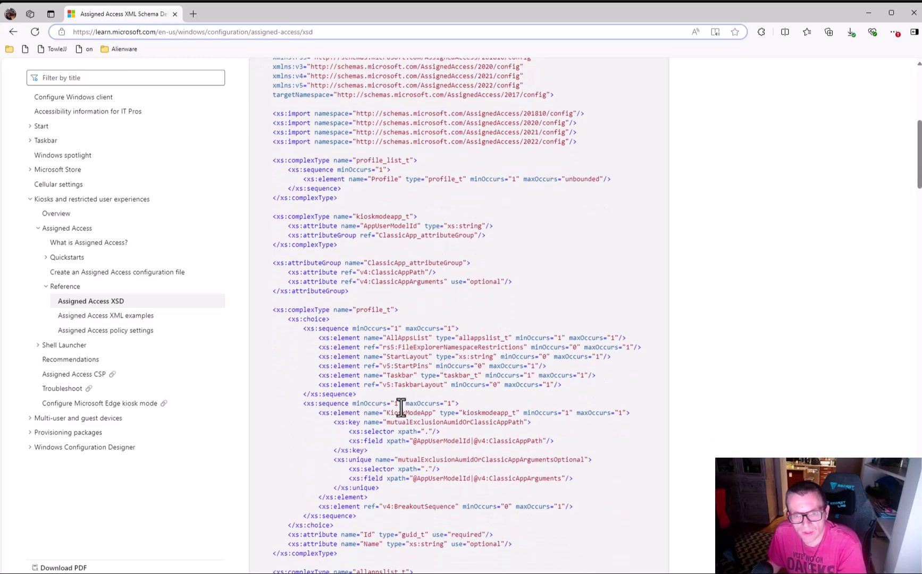
scroll(378, 465, "down", 3)
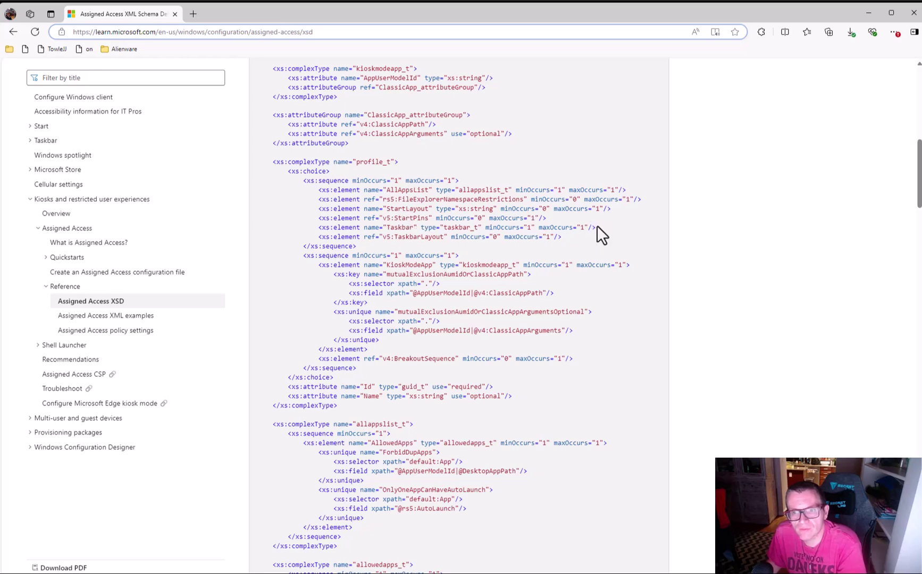
left_click_drag(597, 227, 307, 229)
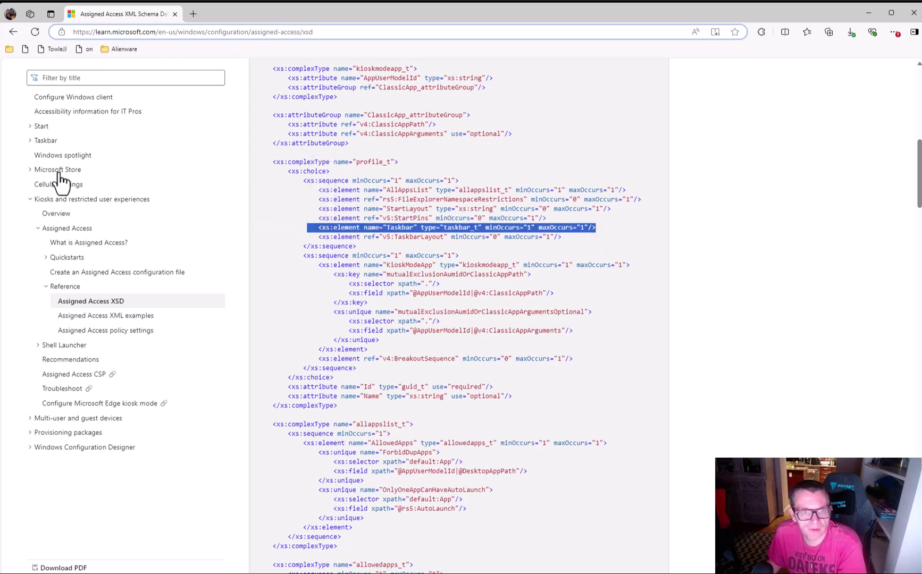
left_click(31, 141)
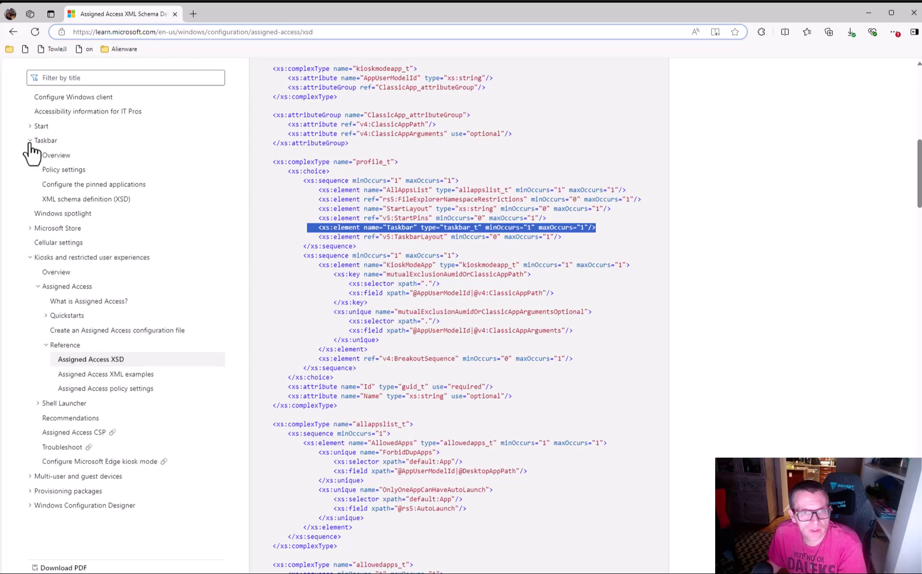
left_click(80, 199)
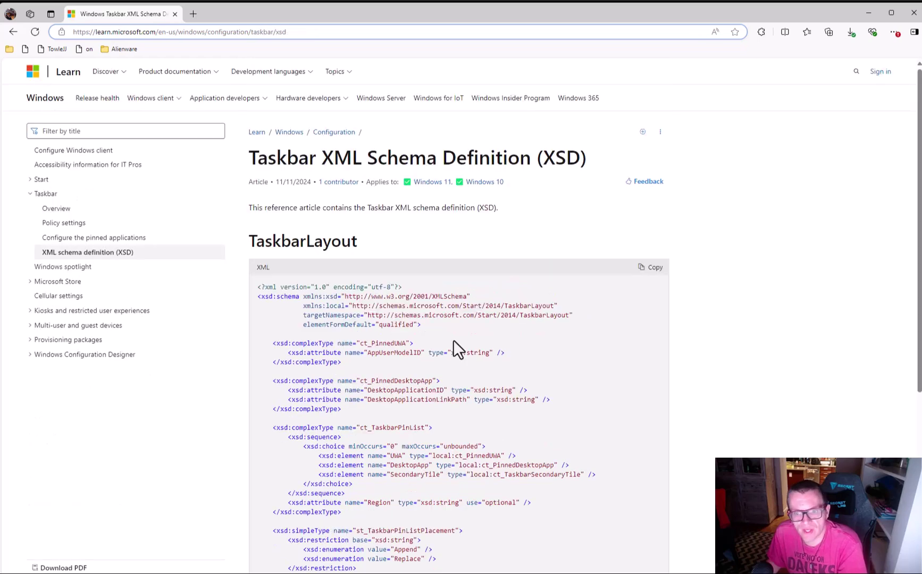
- Highlight ct_TaskbarPinList, its UWA/DesktopApp/SecondaryTile elements, the placement type, and finally Replace
scroll(453, 346, "down", 3)
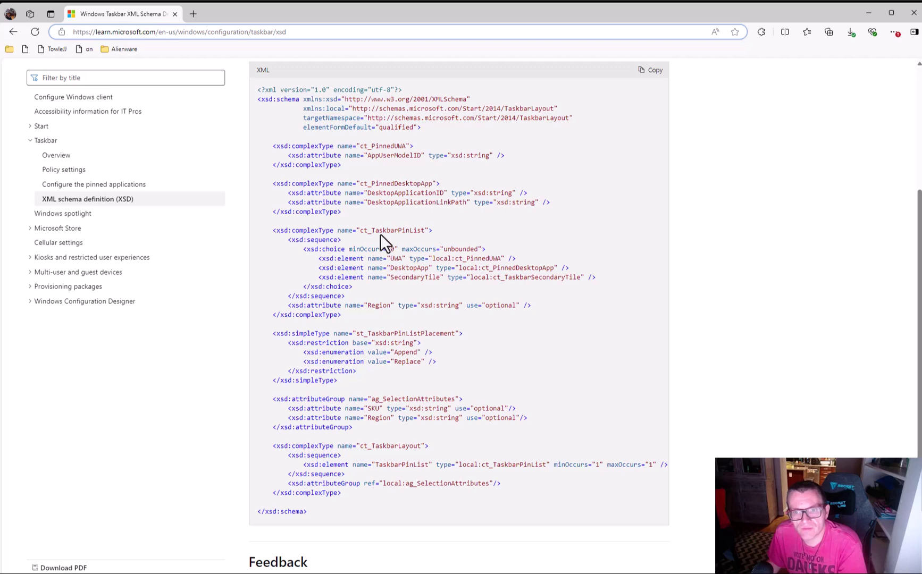
left_click_drag(424, 231, 360, 232)
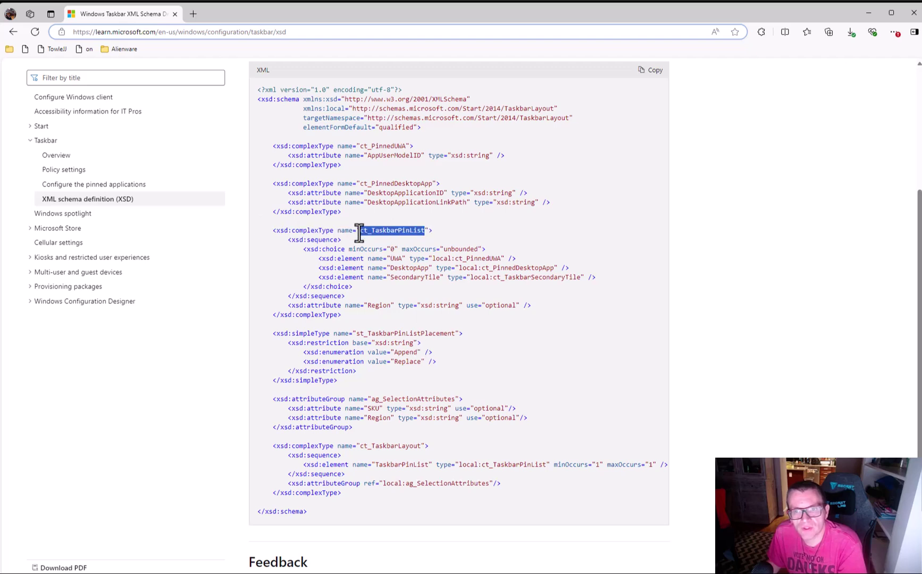
left_click(401, 262)
left_click_drag(383, 258, 576, 280)
left_click(468, 288)
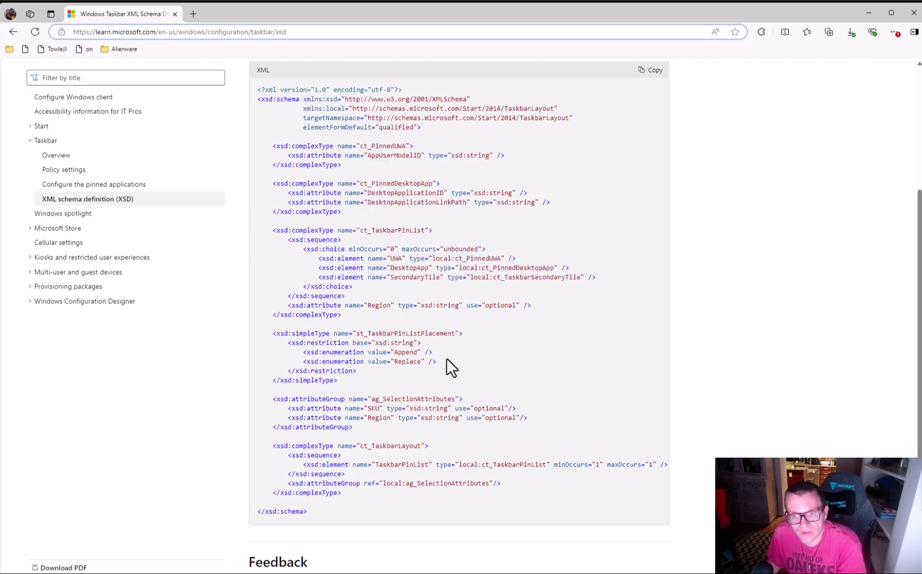
left_click_drag(455, 334, 375, 336)
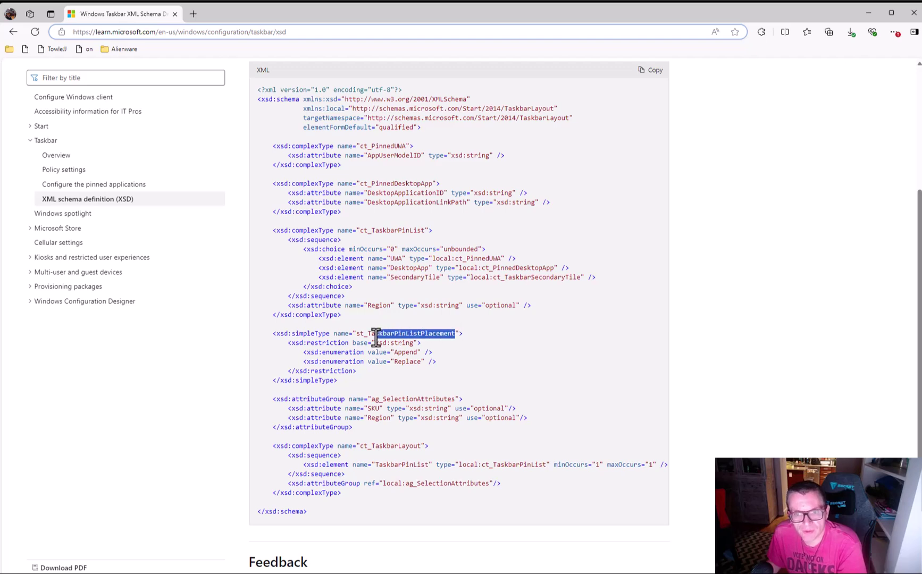
left_click(420, 363)
left_click_drag(420, 364, 394, 366)
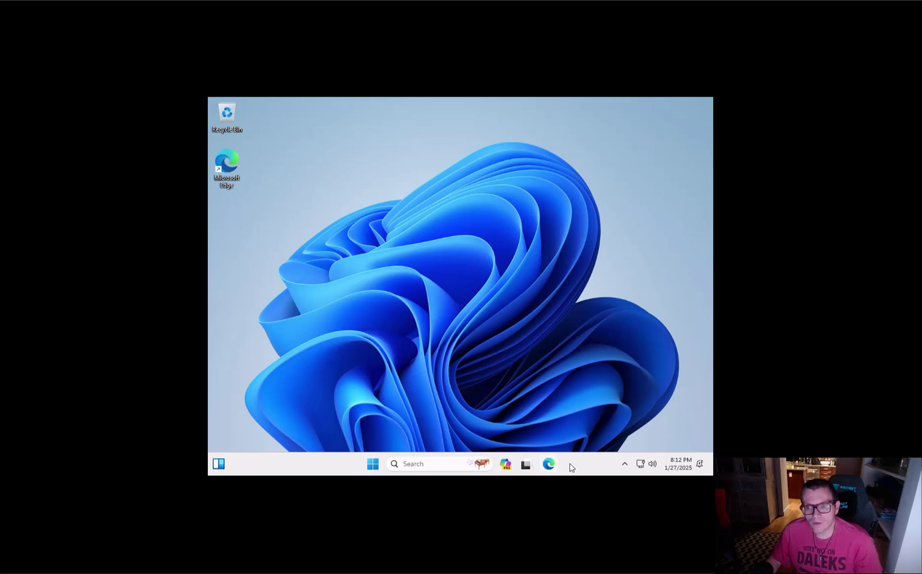
- On the kiosk desktop, check the Start menu's pinned apps and the hidden tray icons
left_click(372, 465)
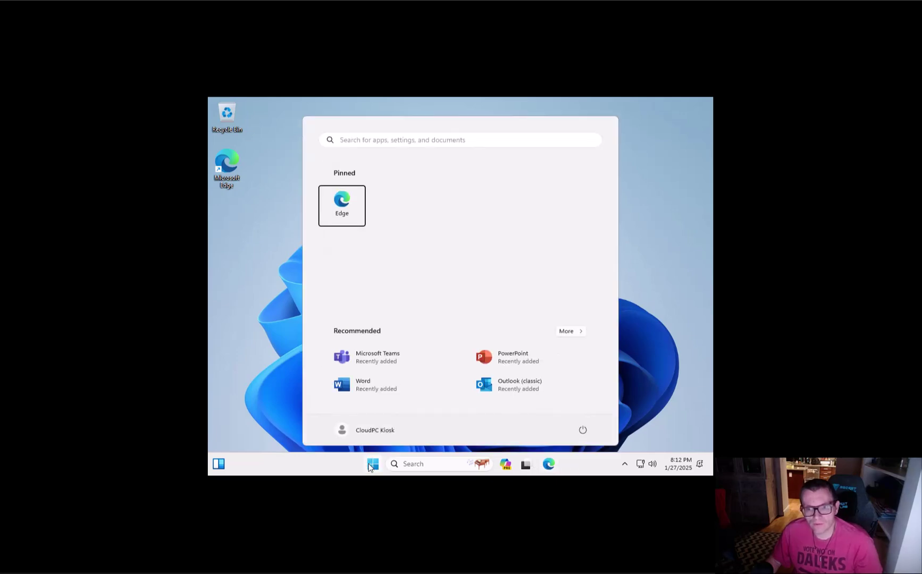
left_click(371, 467)
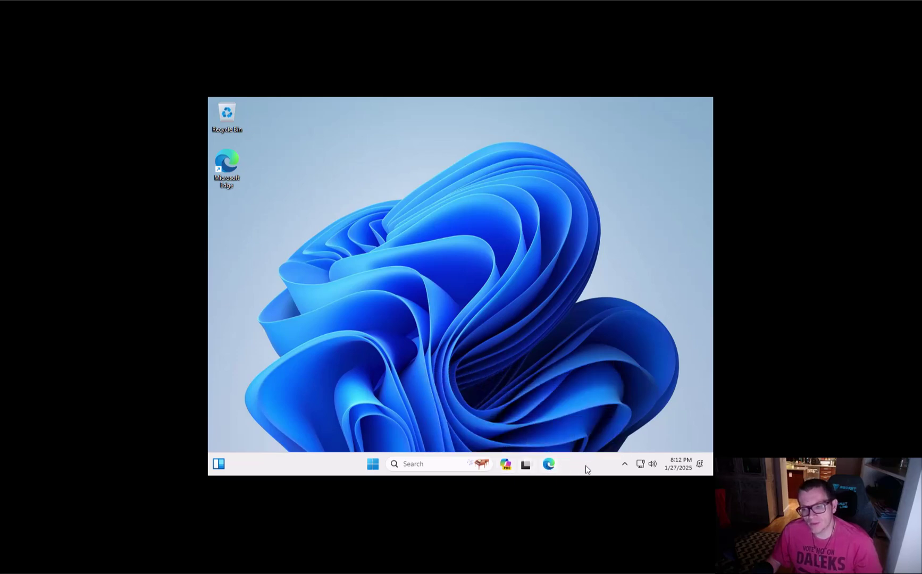
left_click(624, 464)
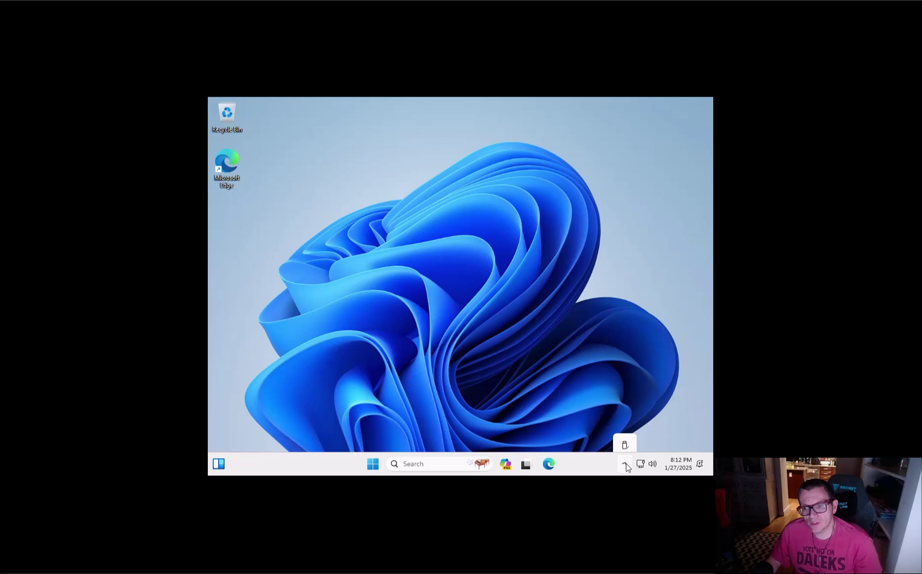
left_click(625, 464)
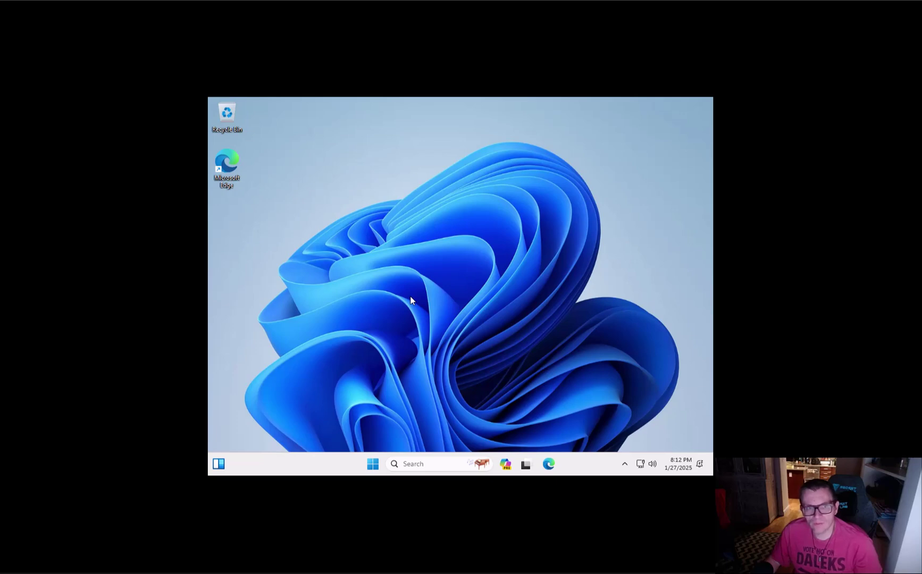
left_click(373, 468)
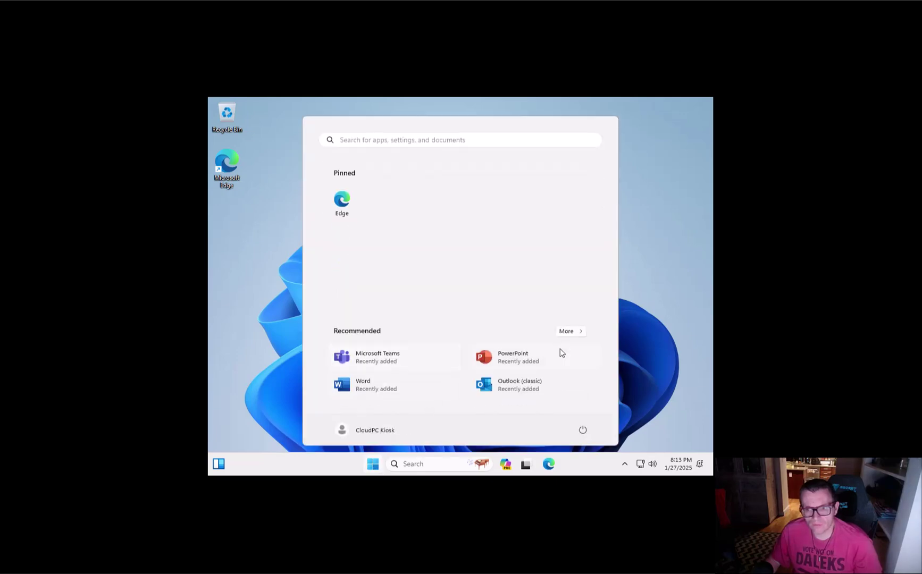
left_click(579, 334)
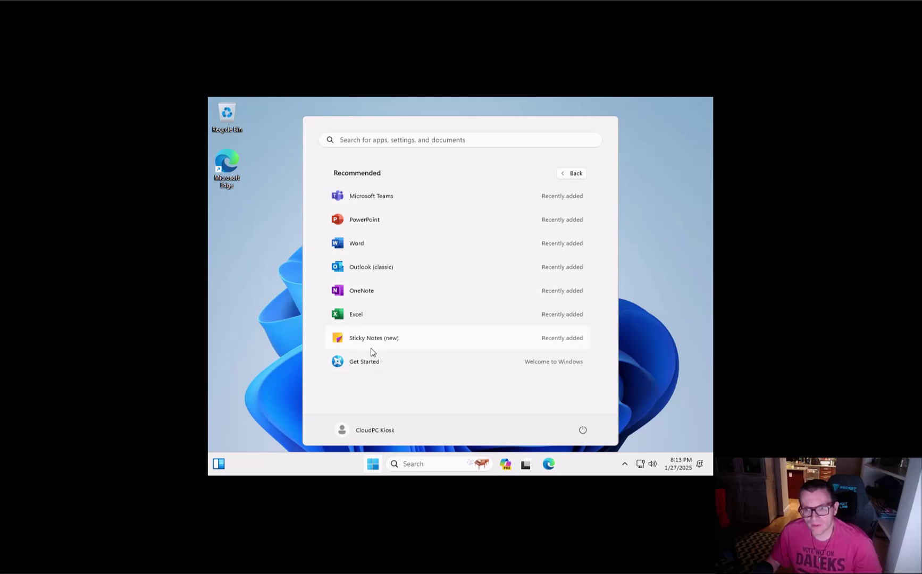
left_click(660, 353)
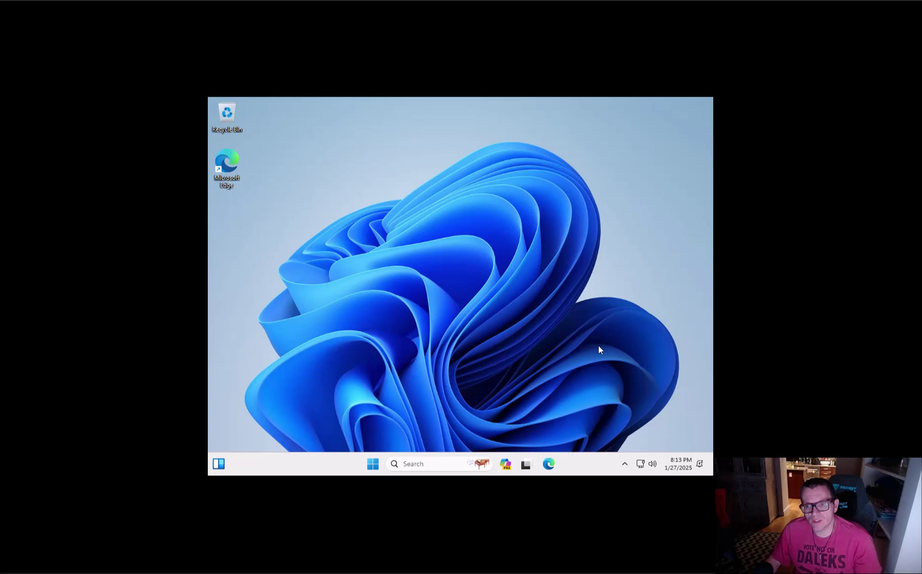